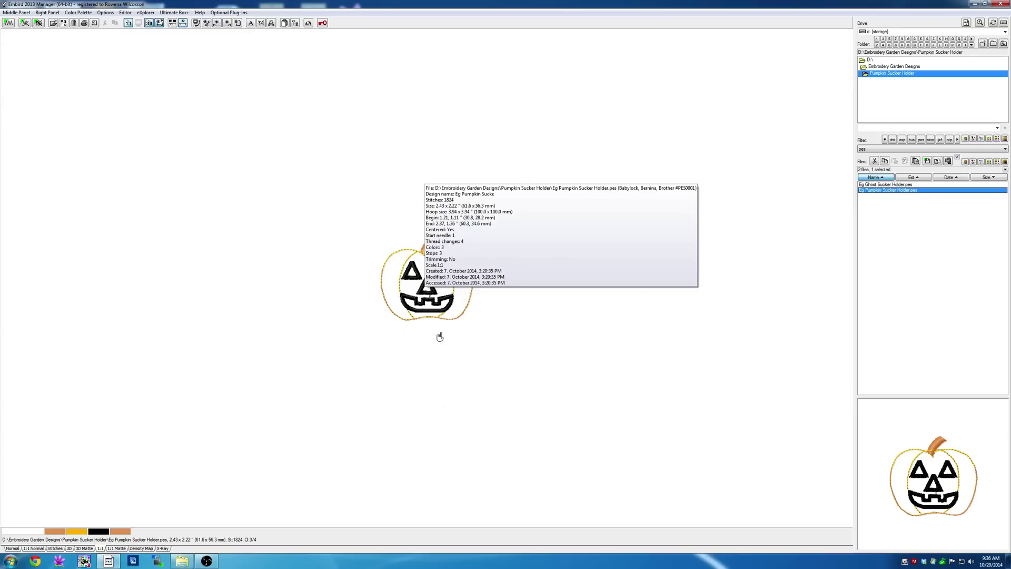
Open Pumpkin Sucker Holder.pes in Editor and set the Brother Large 6.30 x 10.24" vertical hoop
mouse_move(539, 305)
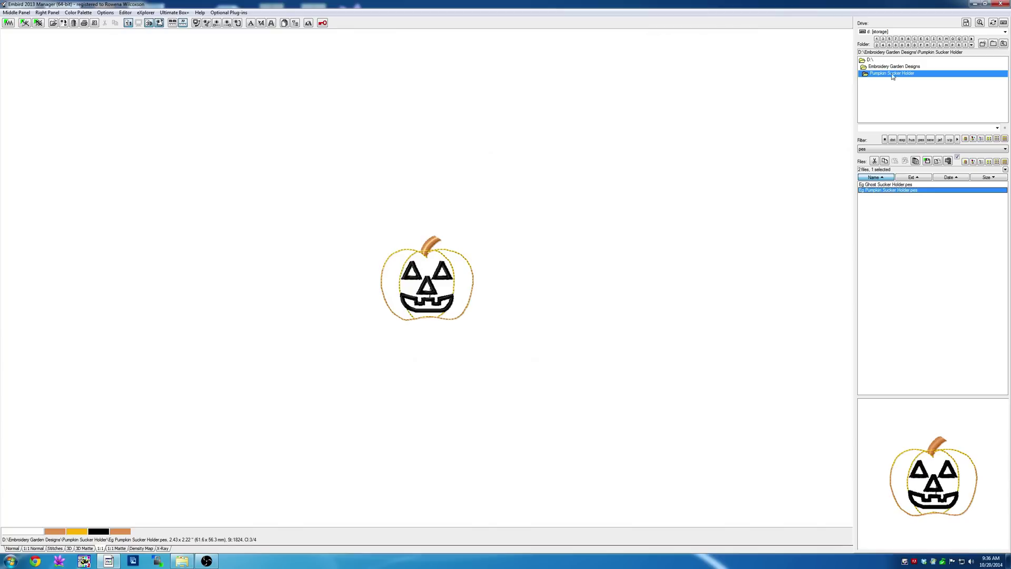
click(127, 22)
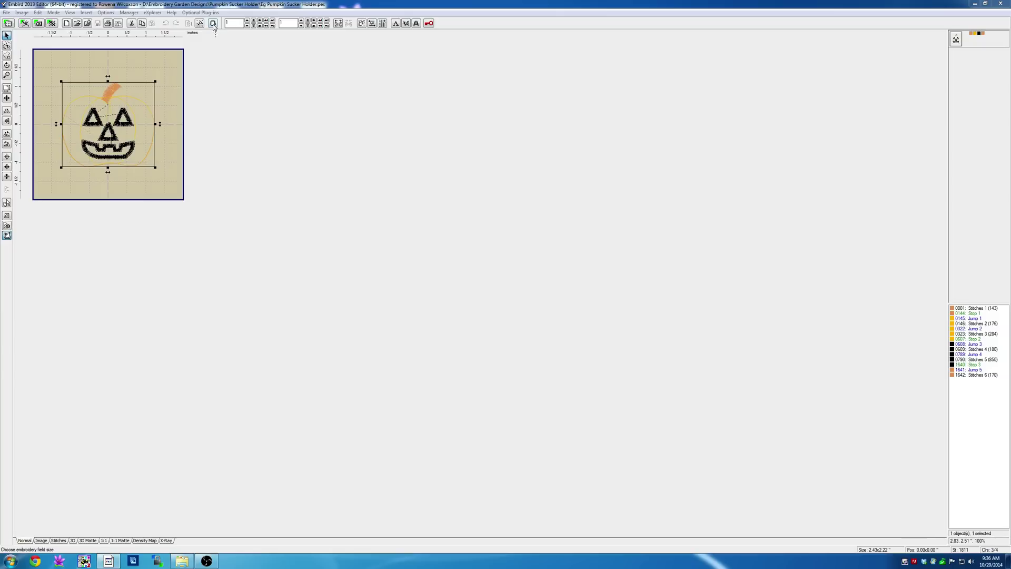
click(213, 23)
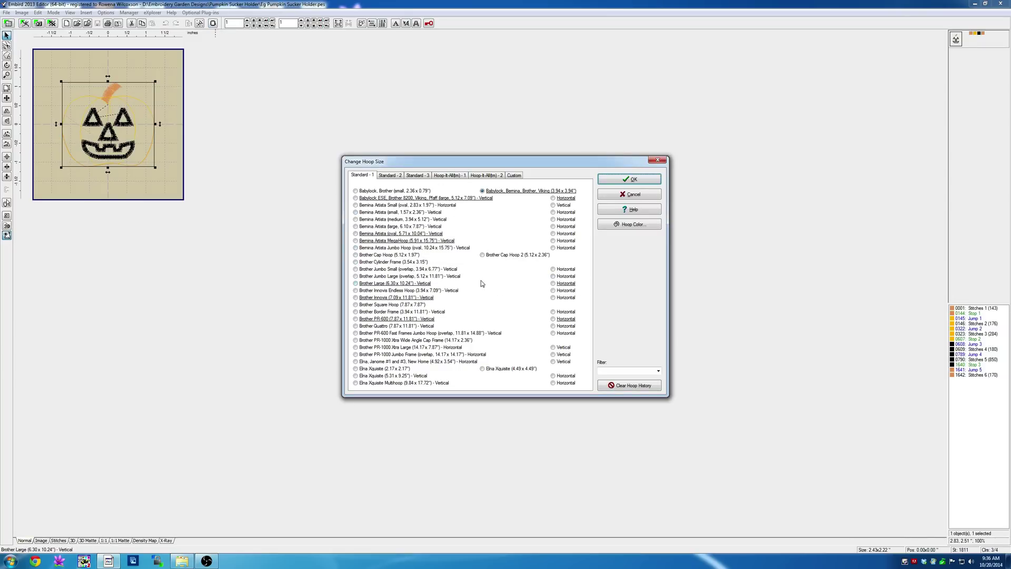
click(355, 284)
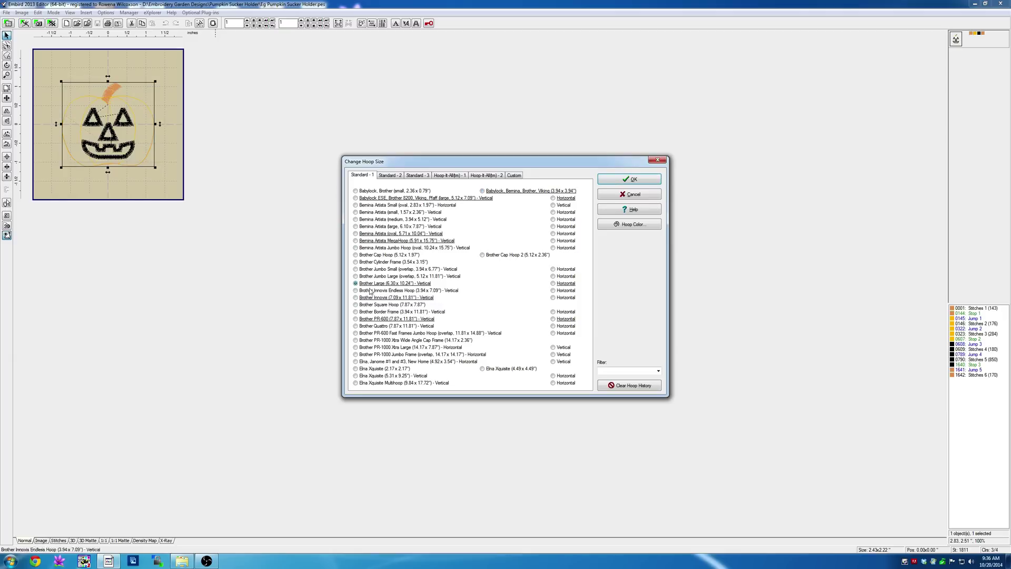
click(614, 181)
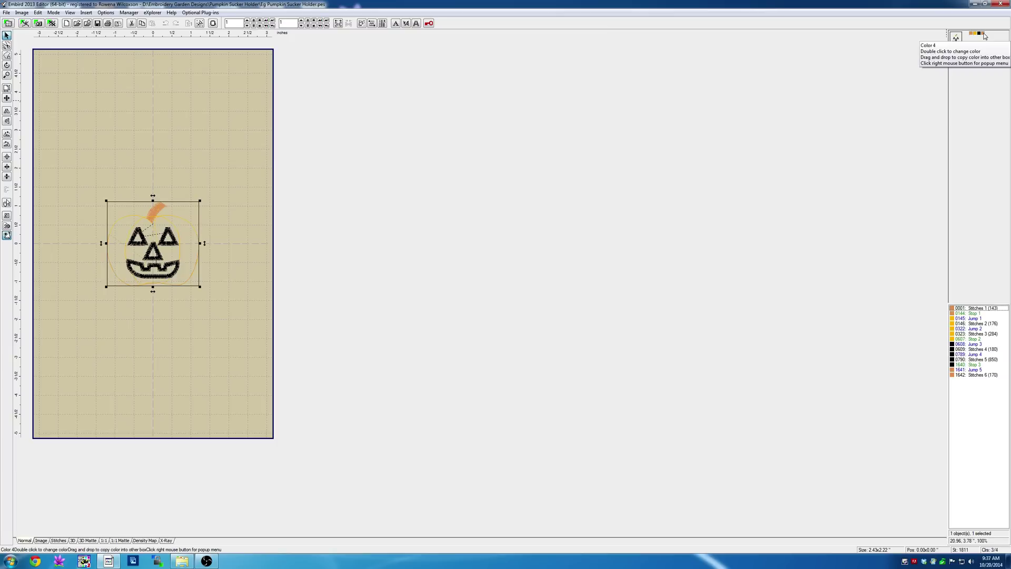
Recolour thread Color 4, the pumpkin outline, to pure red
right_click(983, 36)
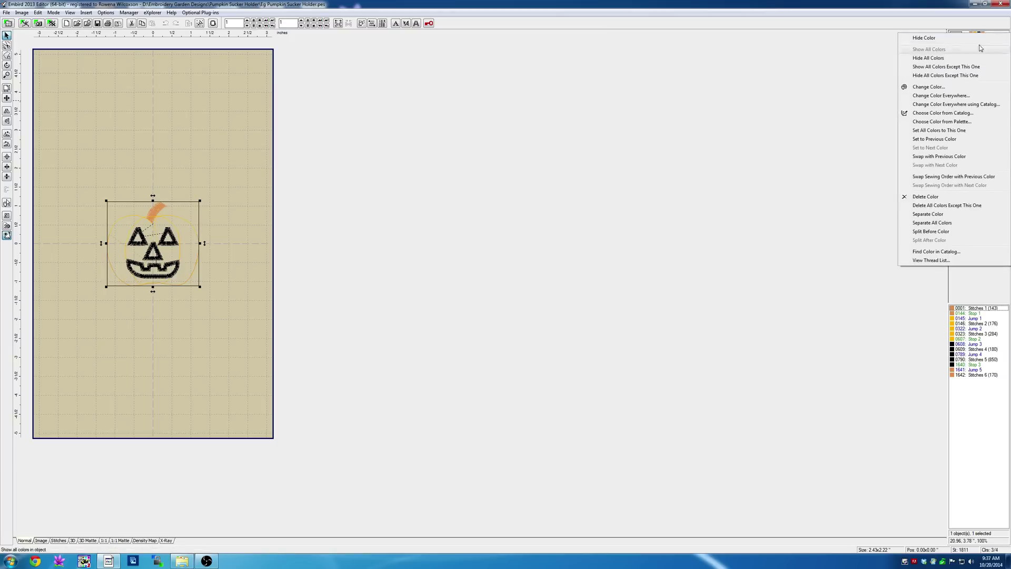
click(937, 88)
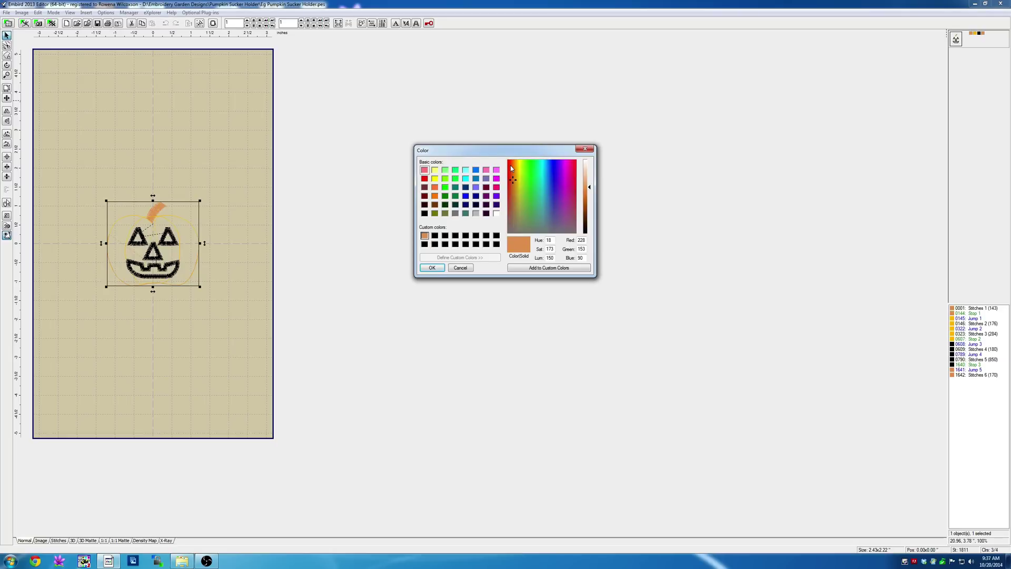
click(425, 178)
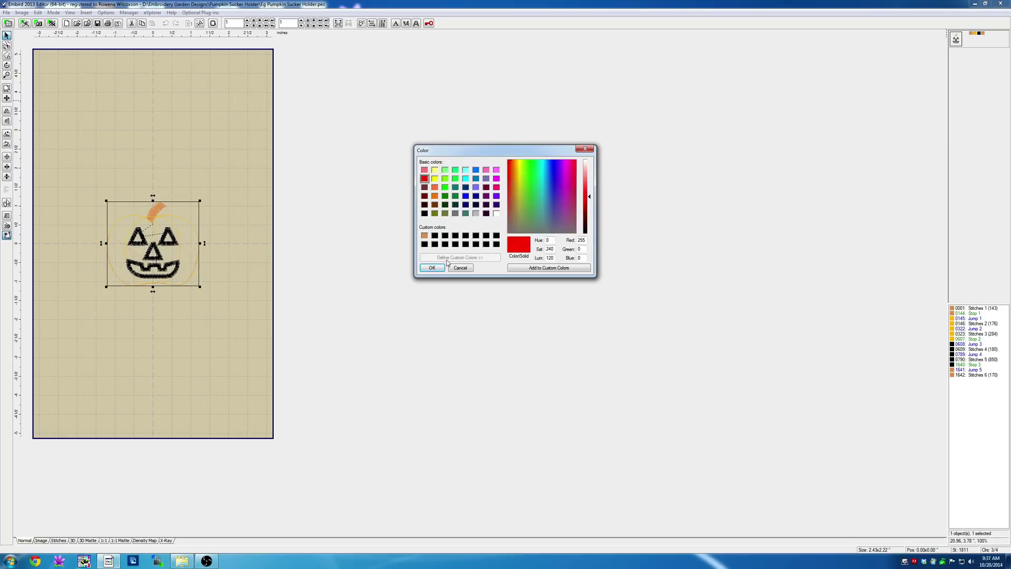
click(432, 267)
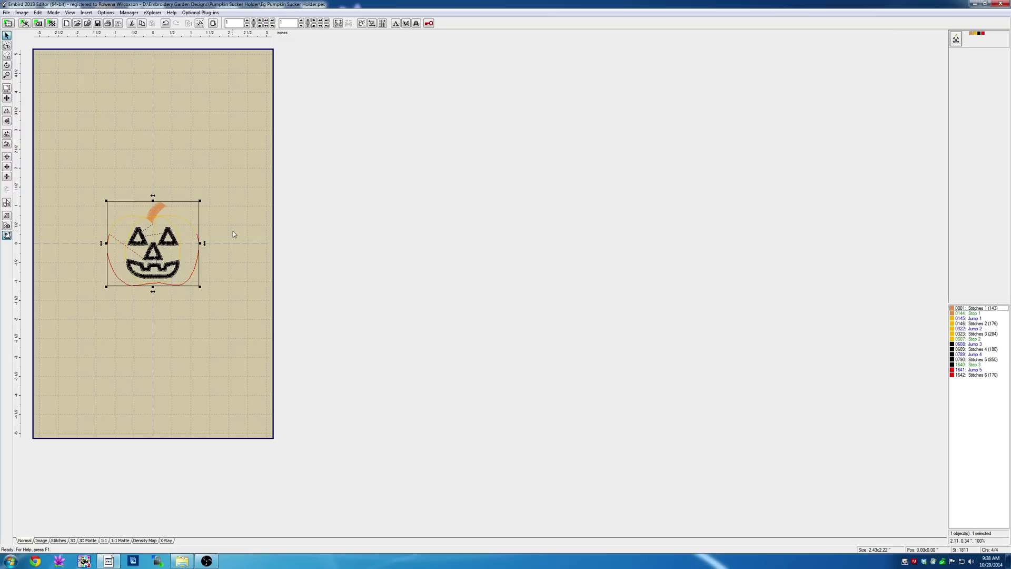
Move the pumpkin to the hoop's top-left and place a duplicate at the top-right
drag(163, 243, 98, 101)
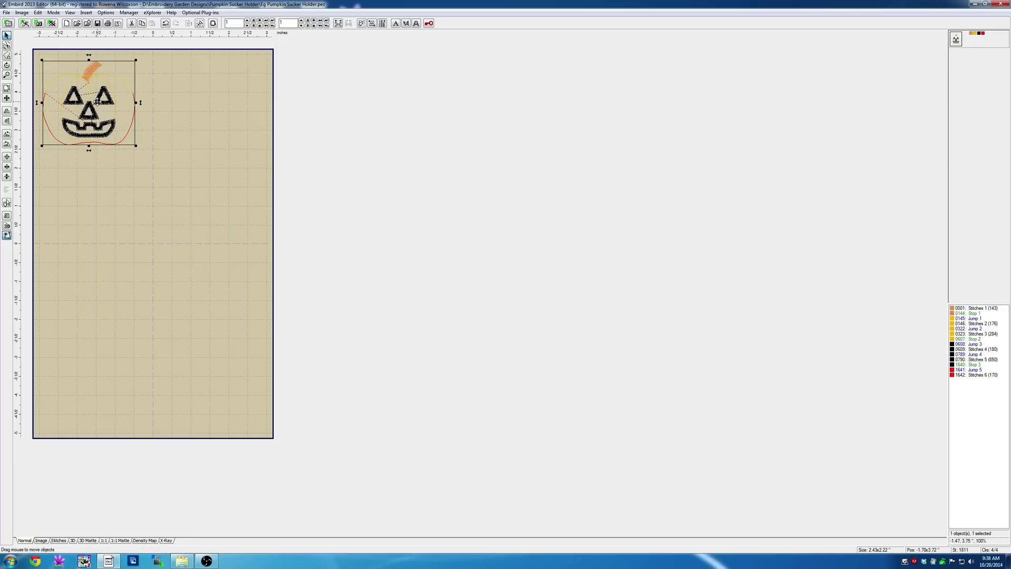
right_click(98, 102)
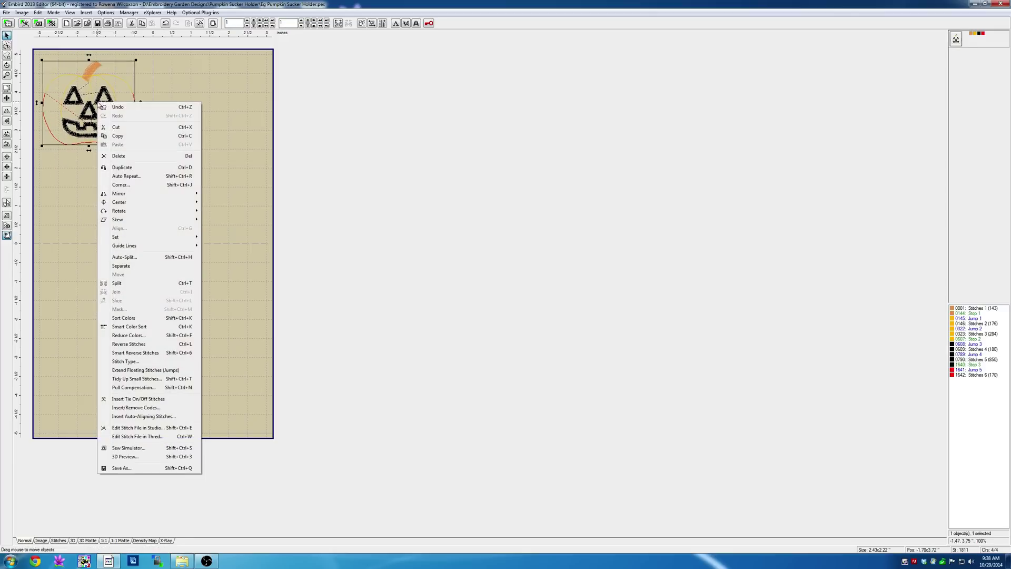
click(122, 167)
drag(100, 122, 219, 116)
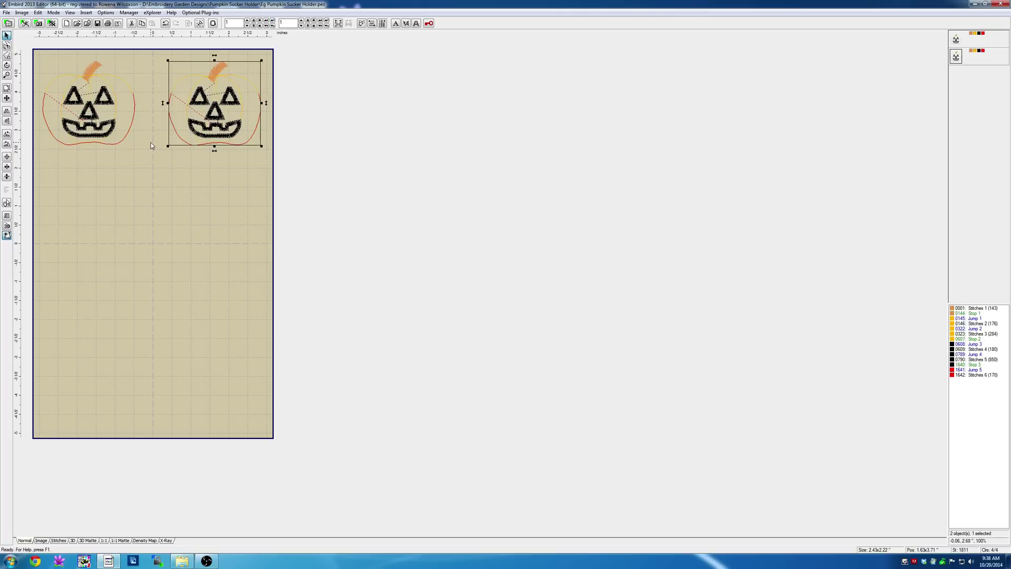
click(244, 165)
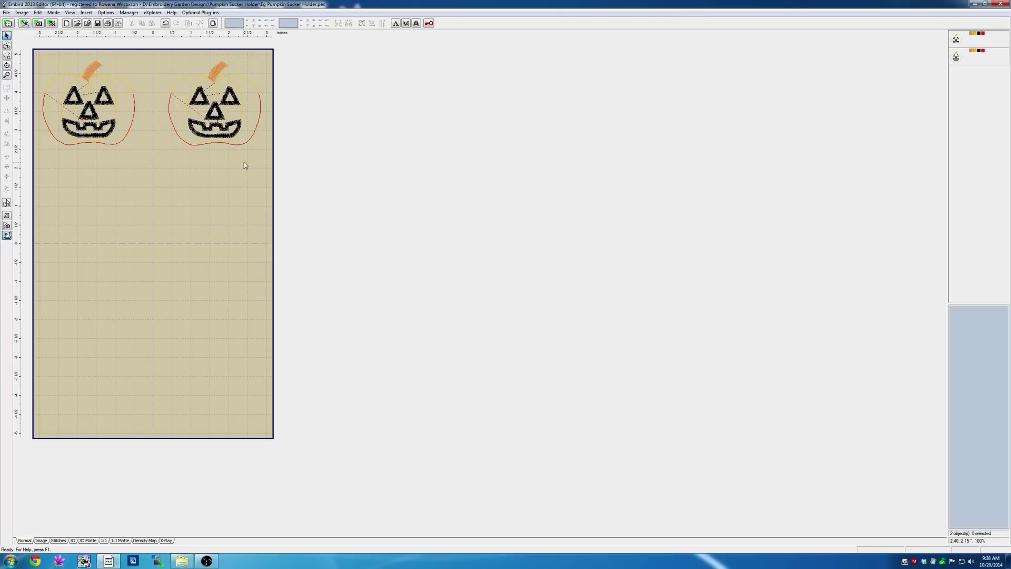
Duplicate the top pumpkin pair twice to form a second and third row
drag(245, 156, 45, 60)
right_click(116, 97)
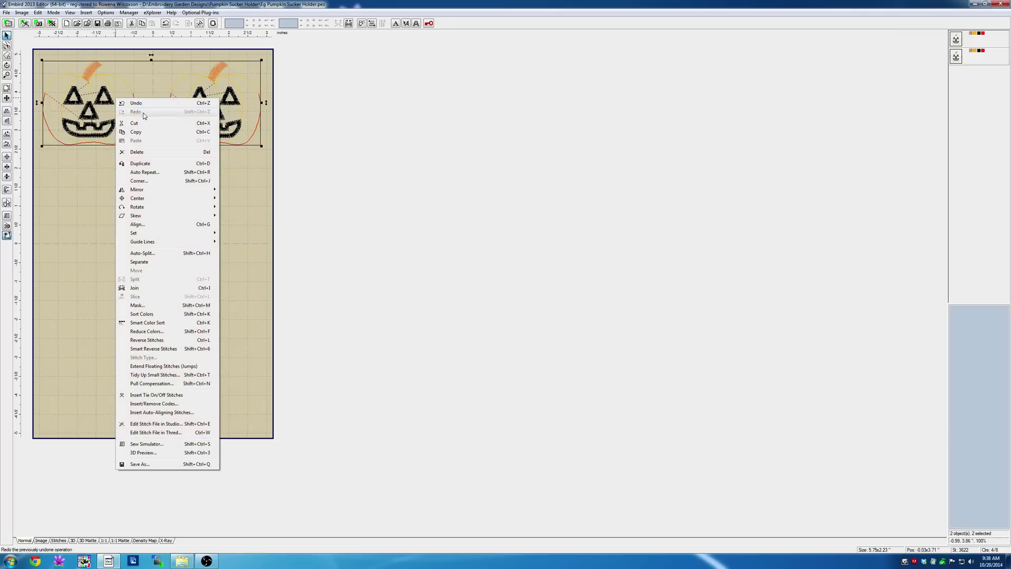
click(142, 157)
drag(152, 133, 143, 229)
right_click(177, 220)
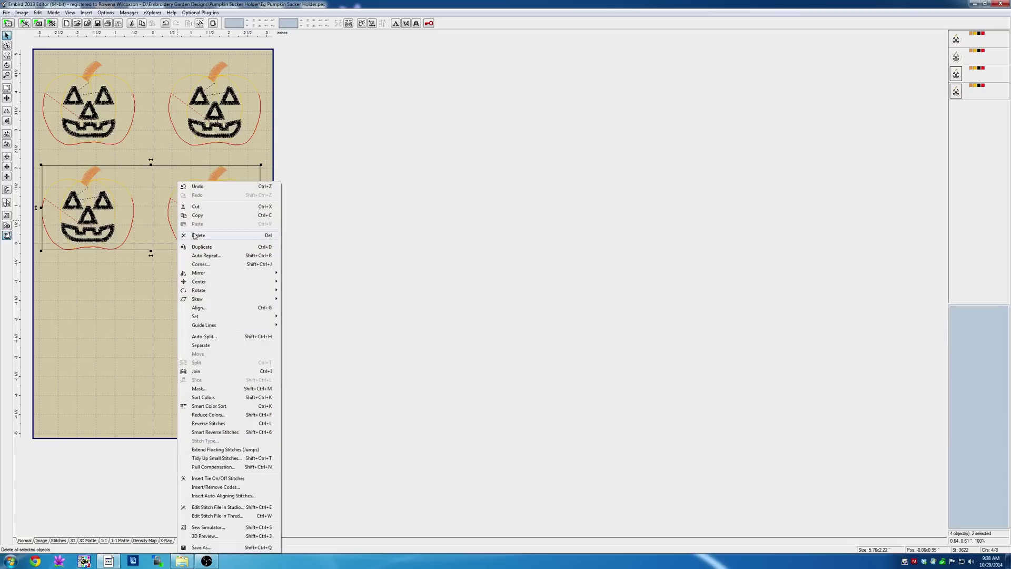
click(200, 246)
drag(183, 234, 178, 324)
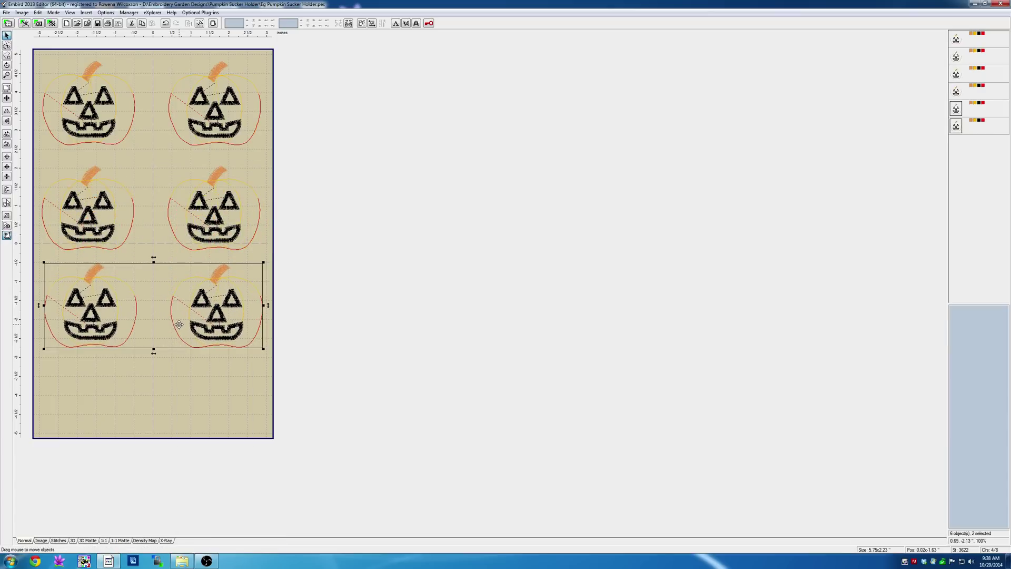
click(256, 383)
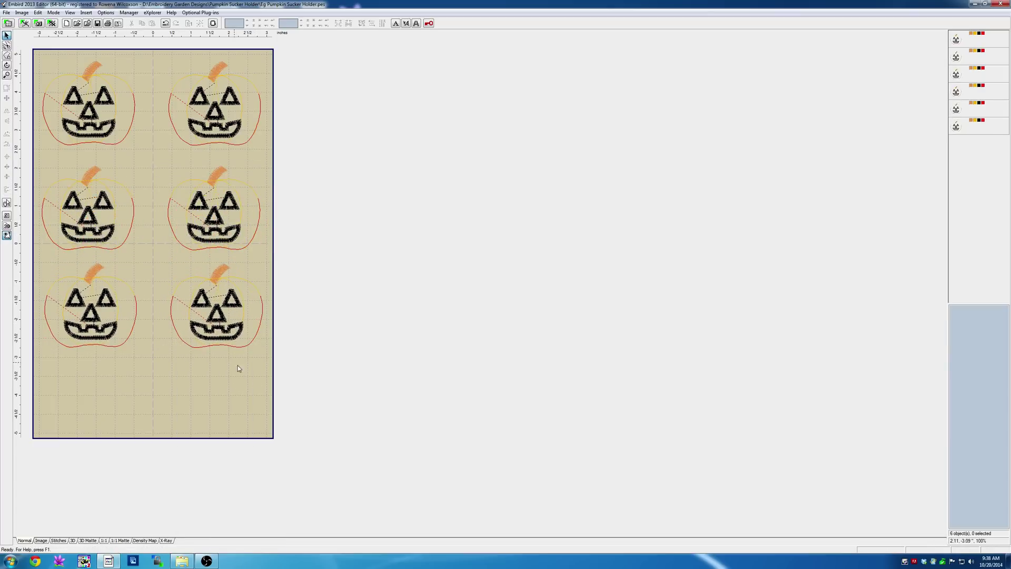
Duplicate the bottom-right pumpkin and drop the copy centred at the bottom of the hoop
click(228, 319)
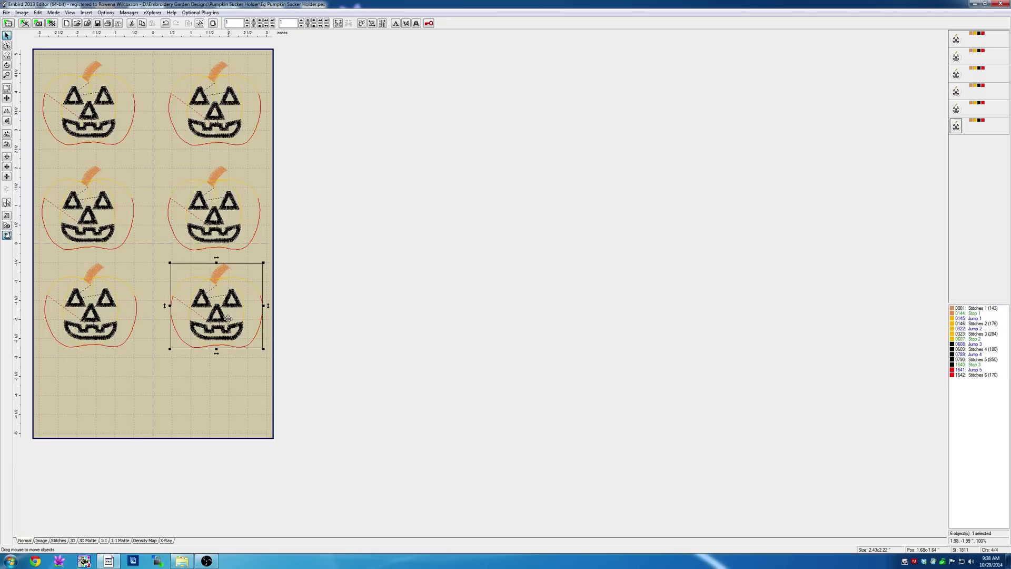
right_click(228, 319)
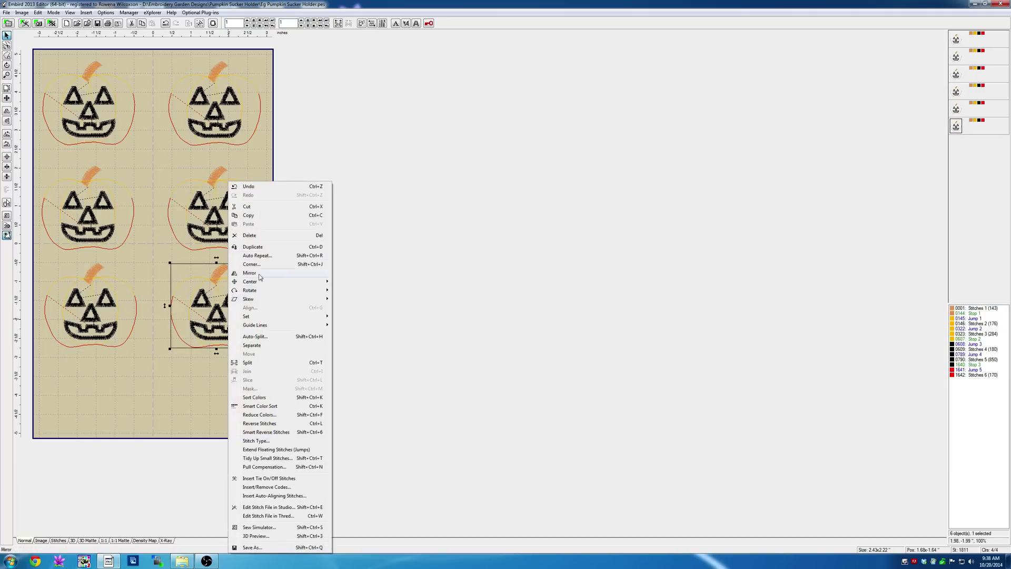
click(255, 248)
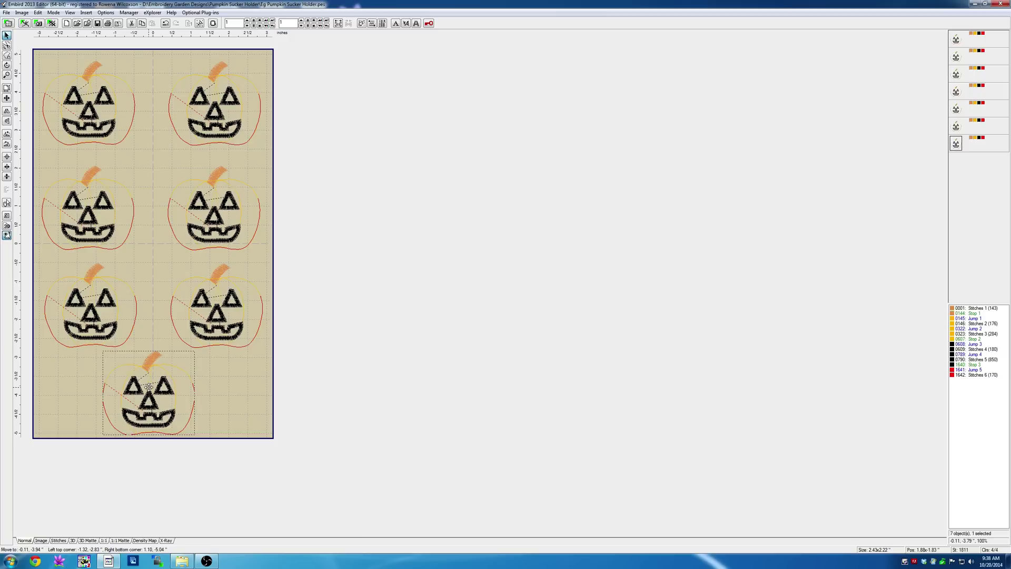
click(148, 388)
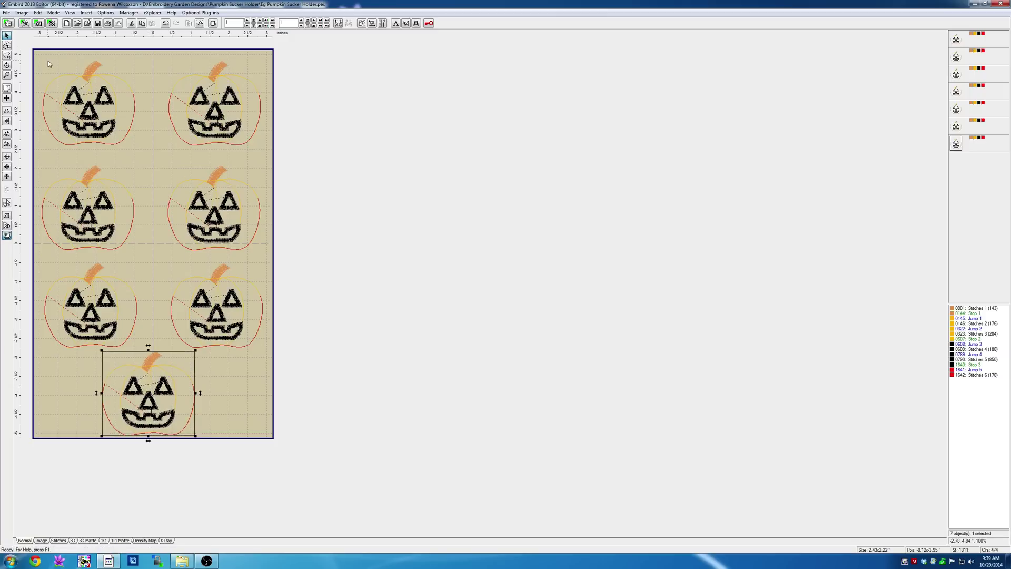
Drag the top, middle and lower pumpkin rows closer together, then centre all seven pumpkins in the hoop
drag(47, 61, 239, 84)
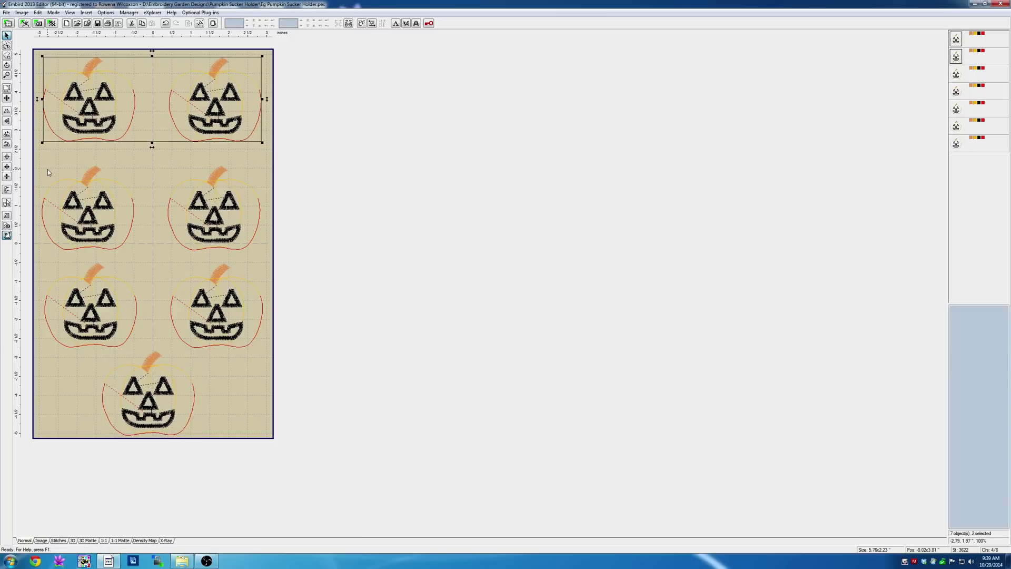
mouse_move(47, 169)
mouse_down()
mouse_move(90, 200)
mouse_move(133, 188)
mouse_move(60, 166)
mouse_up()
drag(317, 230, 106, 190)
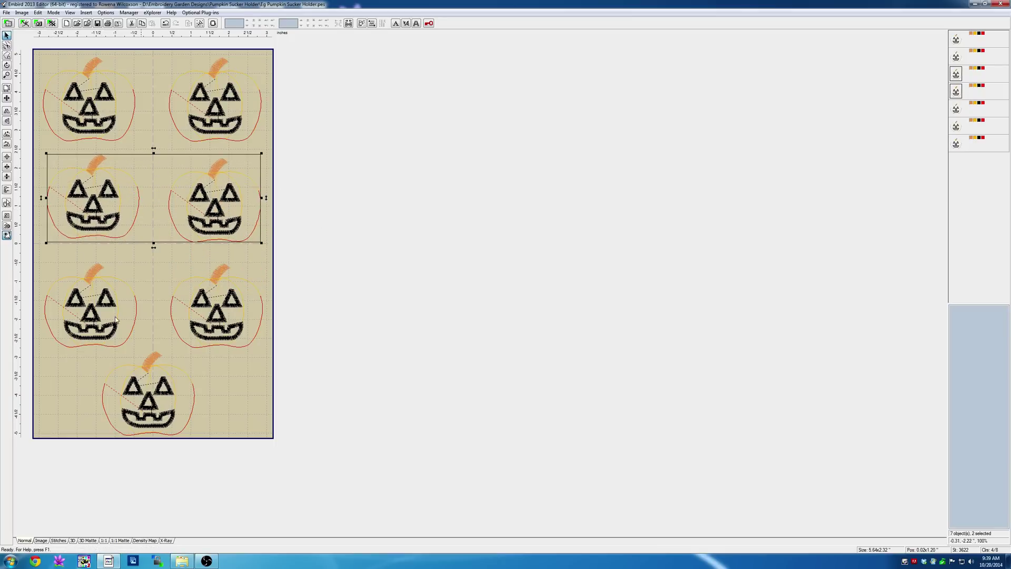
drag(217, 316, 77, 297)
click(307, 322)
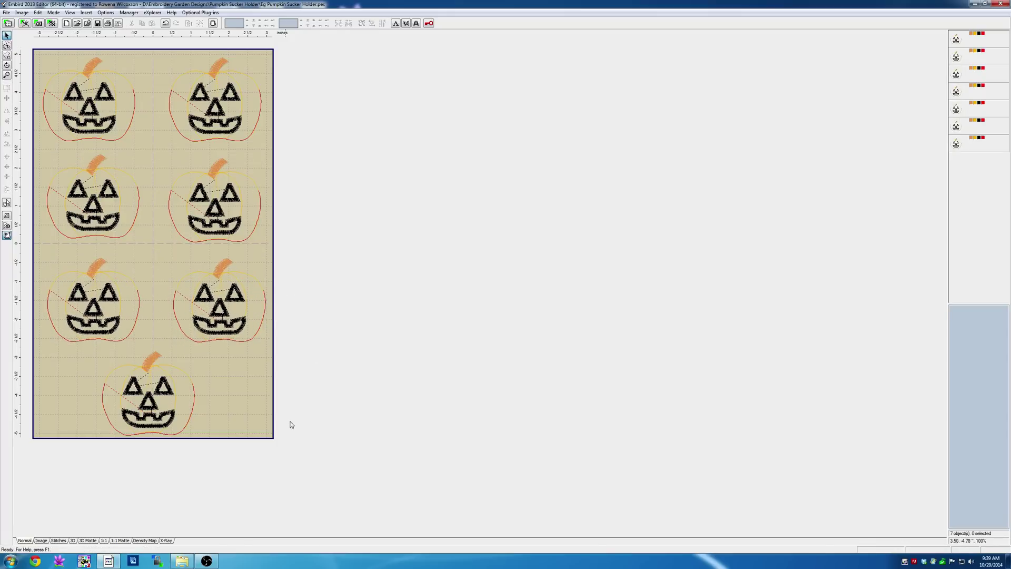
drag(274, 439, 39, 57)
click(6, 156)
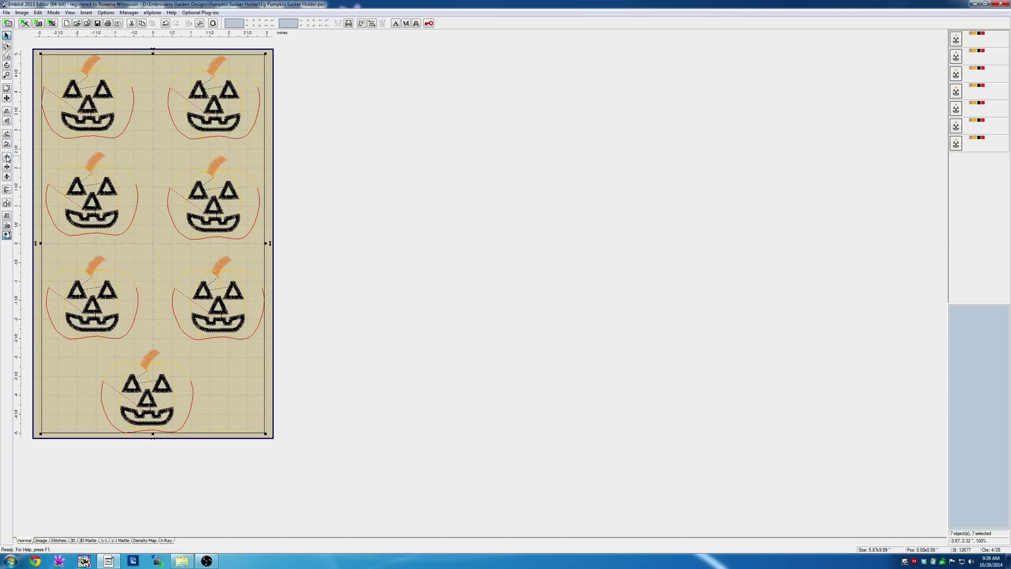
Run Smart Color Sort on the seven pumpkins, accepting the default tolerance
click(363, 25)
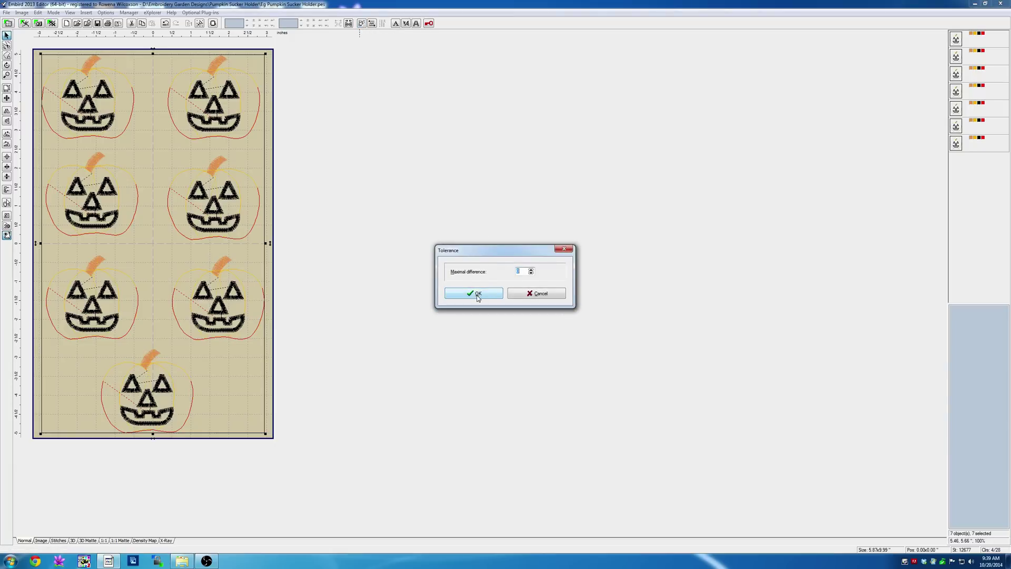
click(474, 293)
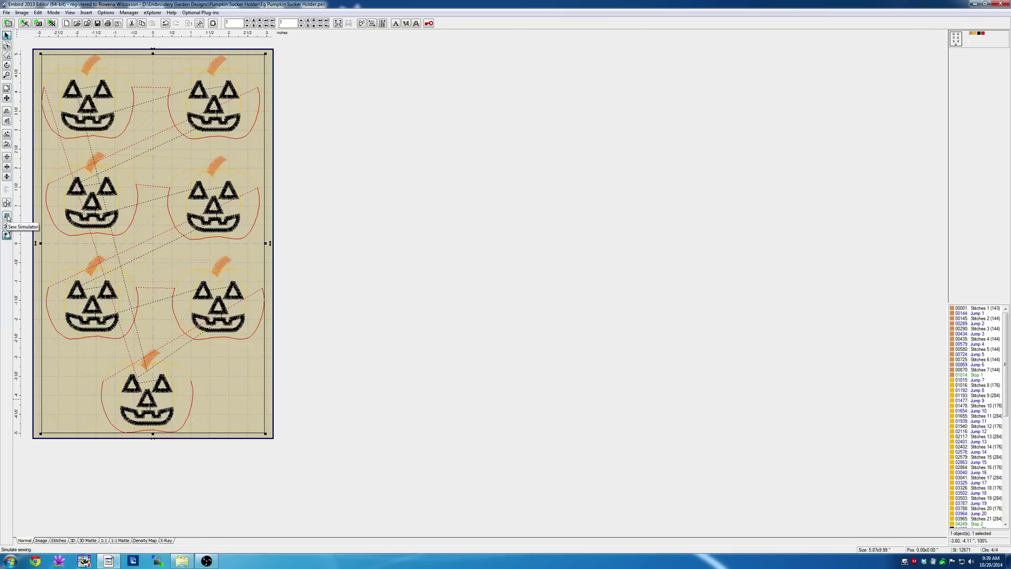
click(7, 216)
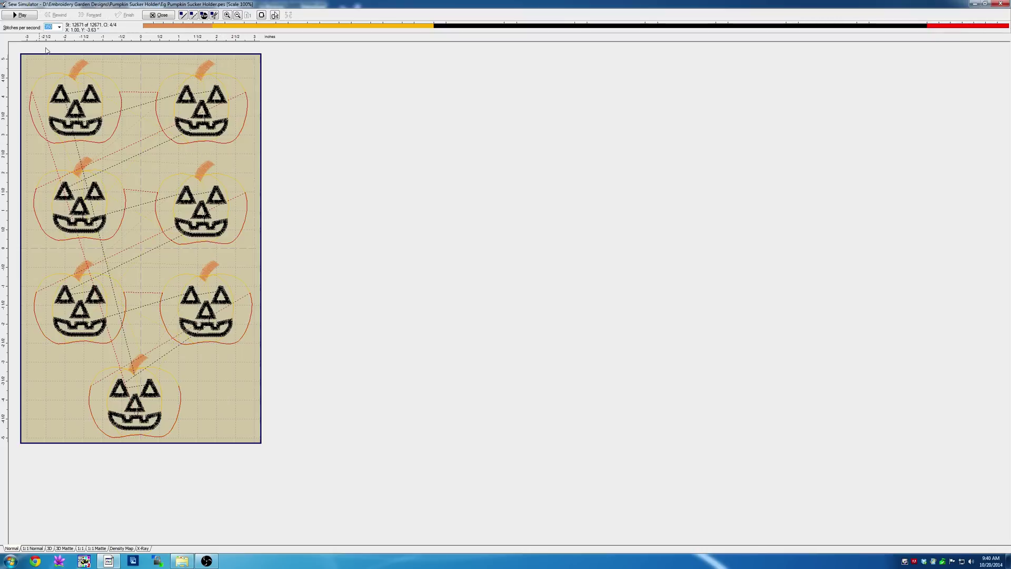
click(156, 16)
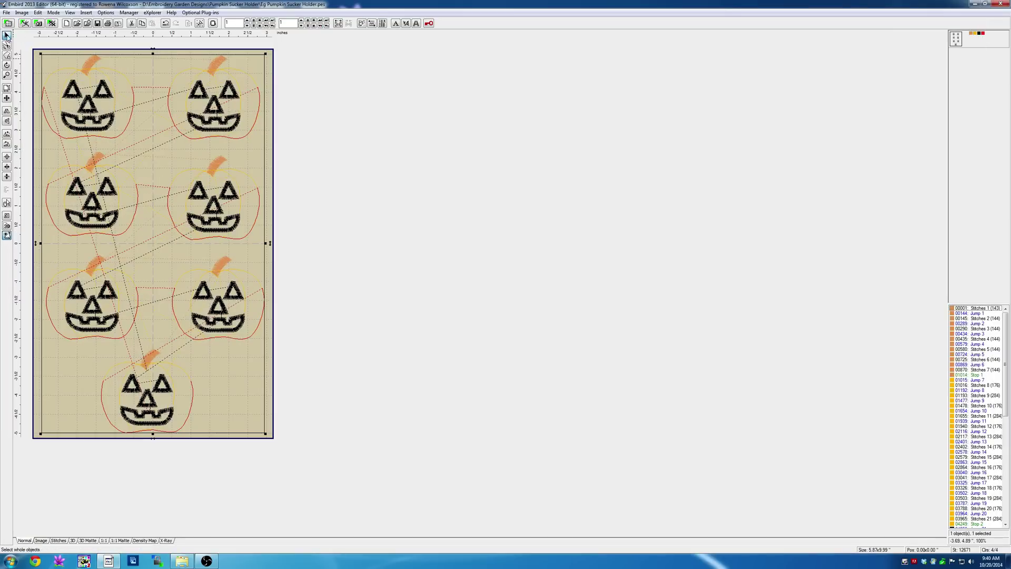
Save the layout as Eg Pumpkin Sucker Holder7.pes in PES version 4.0 format
click(6, 13)
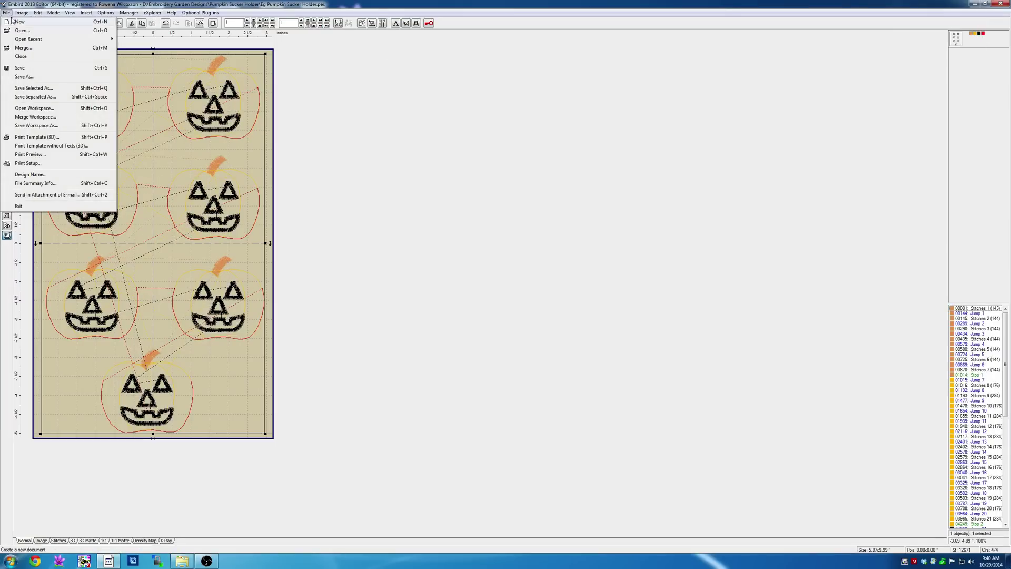
click(24, 76)
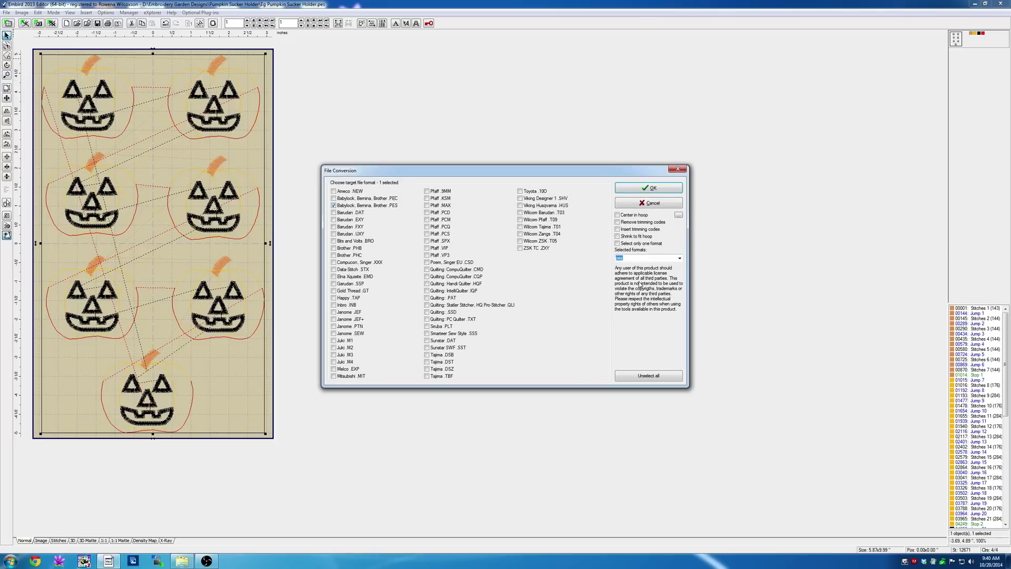
click(642, 188)
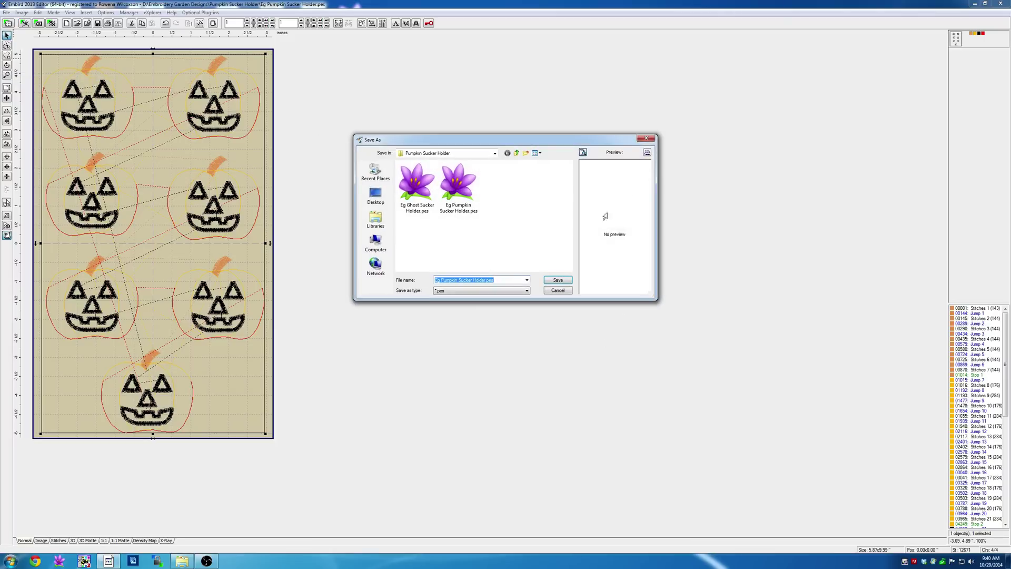
click(498, 279)
key(BackSpace)
key(BackSpace)
key(BackSpace)
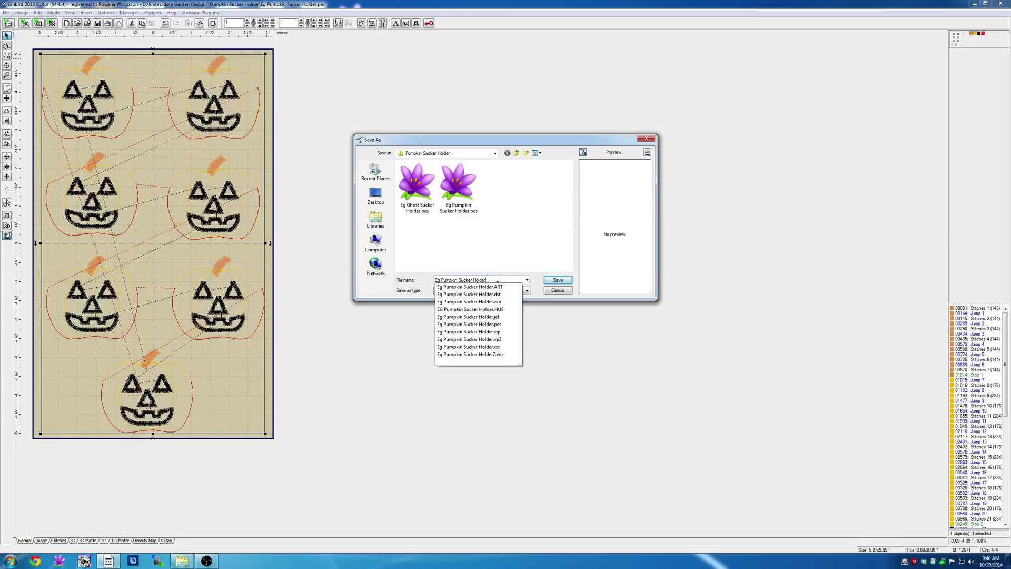
text(7)
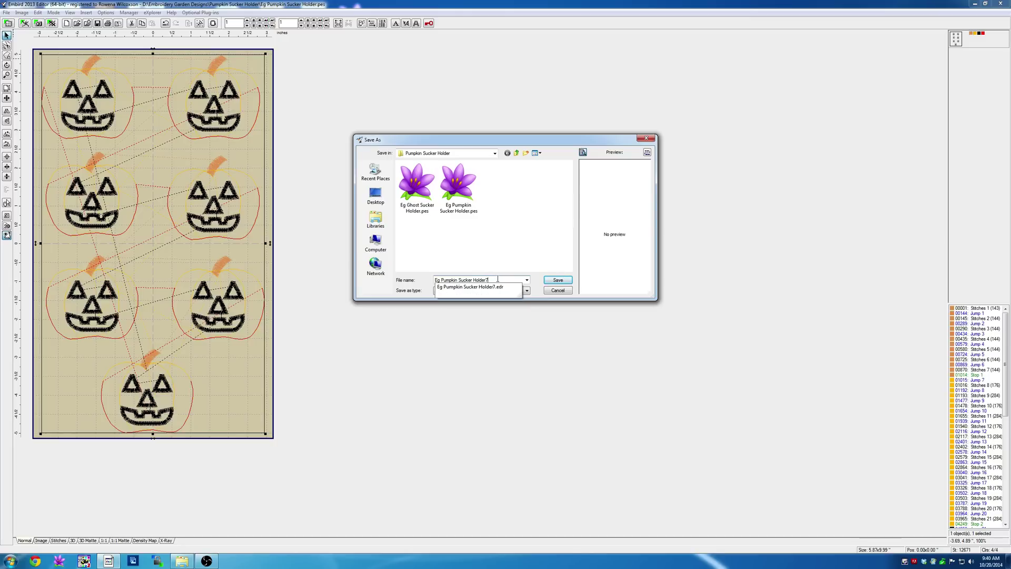
click(557, 280)
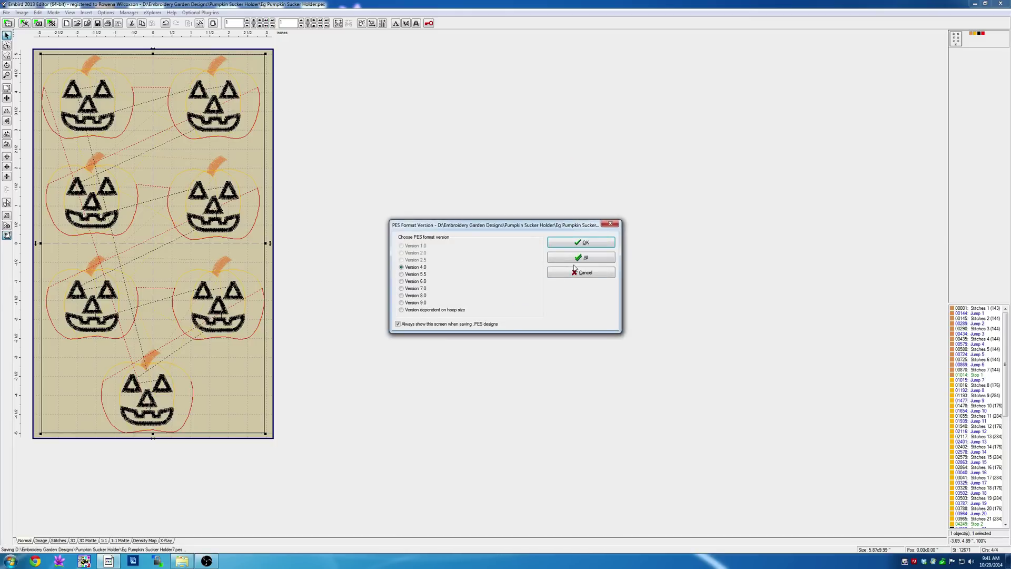
click(588, 239)
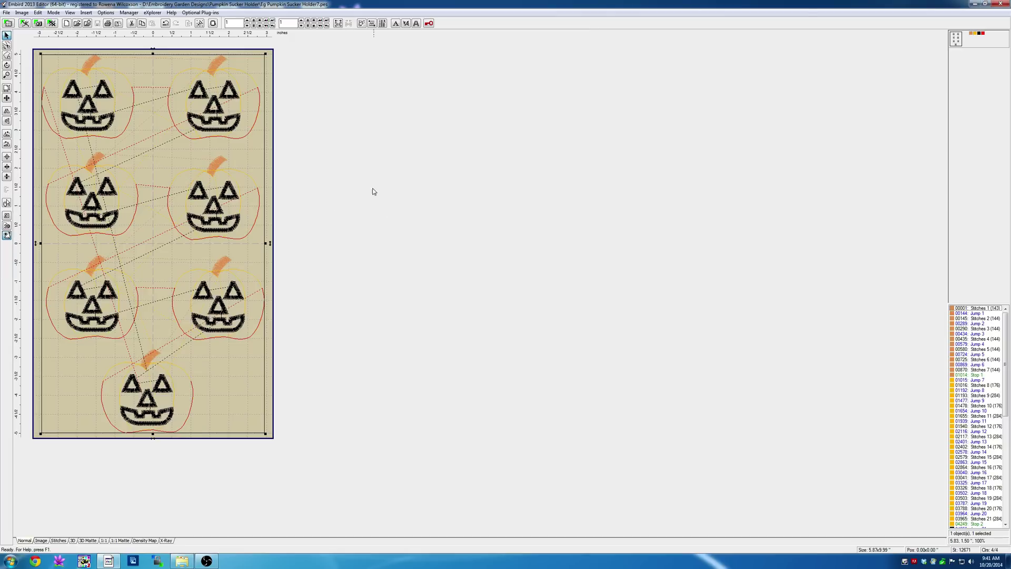